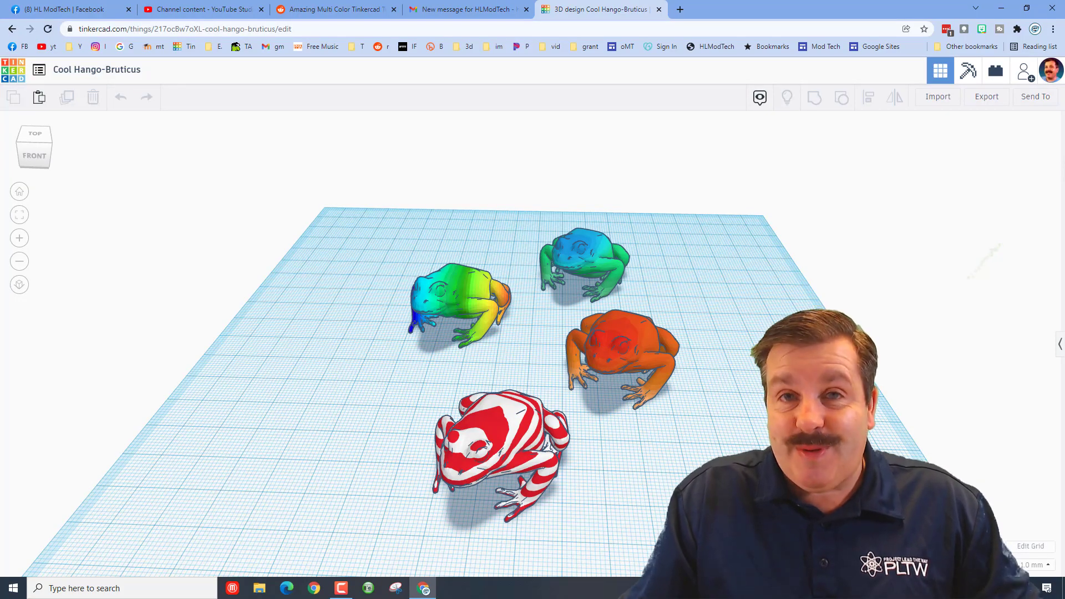
# - Load the shared Cake design from its pasted link, then orbit and zoom on the cake
pyautogui.click(330, 28)
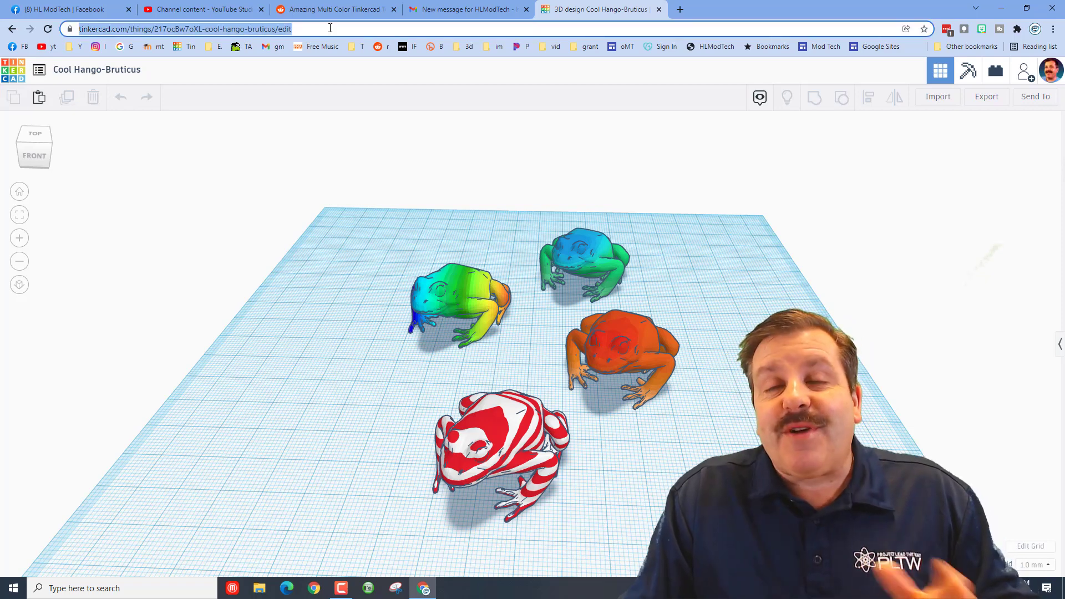
pyautogui.hotkey('ctrl', 'v')
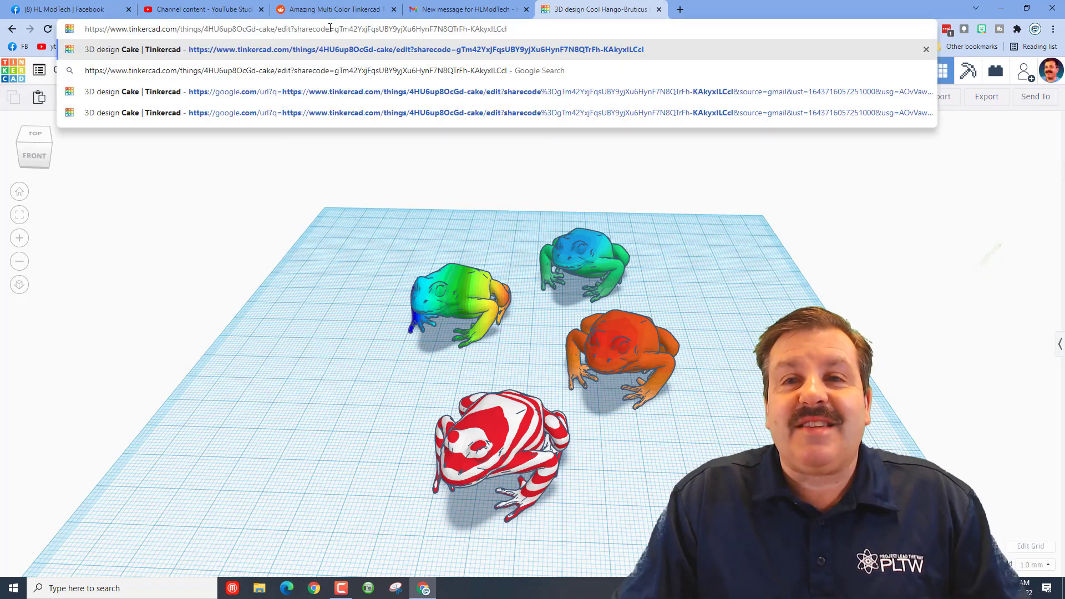
pyautogui.press('Return')
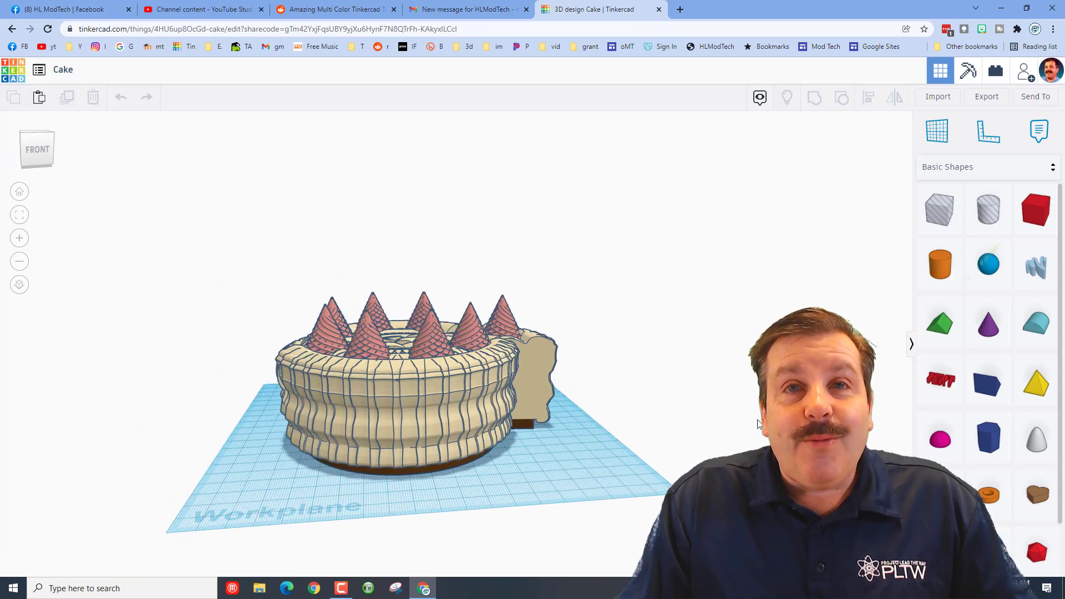
pyautogui.moveTo(677, 397)
pyautogui.mouseDown(button='right')
pyautogui.moveTo(520, 465)
pyautogui.moveTo(440, 419)
pyautogui.moveTo(547, 418)
pyautogui.mouseUp(button='right')
pyautogui.scroll(3, 463, 436)
pyautogui.scroll(3, 463, 437)
pyautogui.scroll(3, 546, 418)
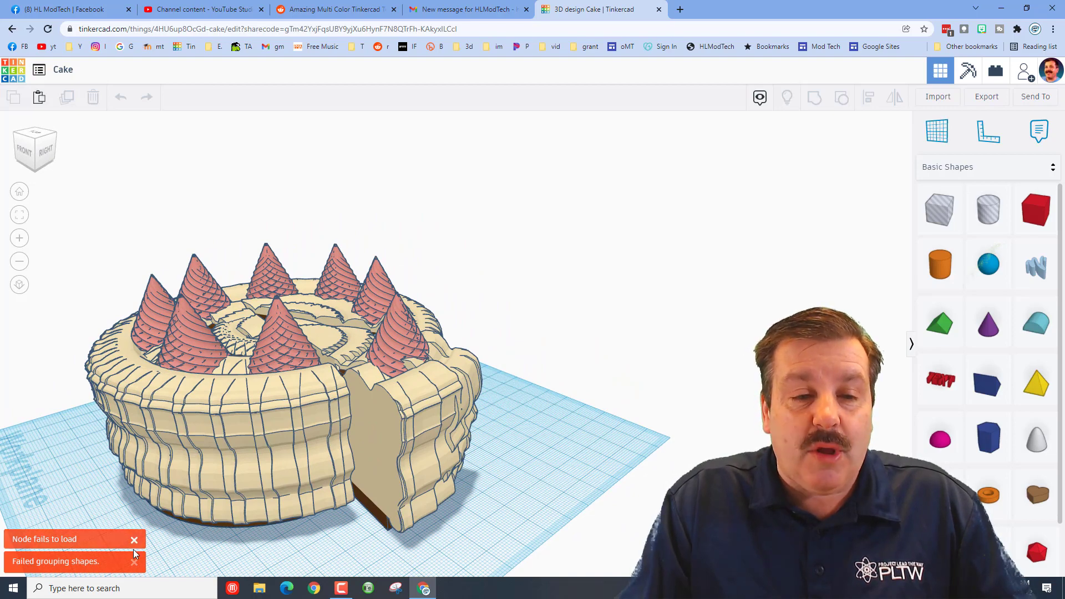
# - Dismiss the grouping error and ungroup the cake slice to expose its parts
pyautogui.click(137, 565)
pyautogui.moveTo(288, 472)
pyautogui.mouseDown(button='right')
pyautogui.moveTo(619, 464)
pyautogui.moveTo(520, 442)
pyautogui.moveTo(832, 377)
pyautogui.mouseUp(button='right')
pyautogui.click(620, 465)
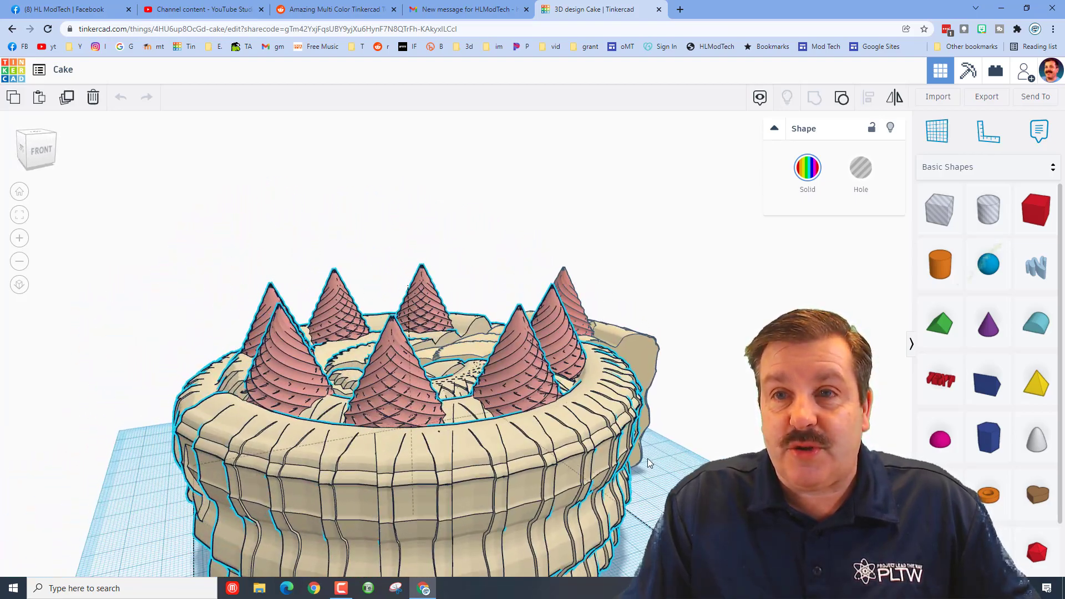
pyautogui.click(911, 344)
pyautogui.moveTo(898, 379); pyautogui.dragTo(638, 349, button='right')
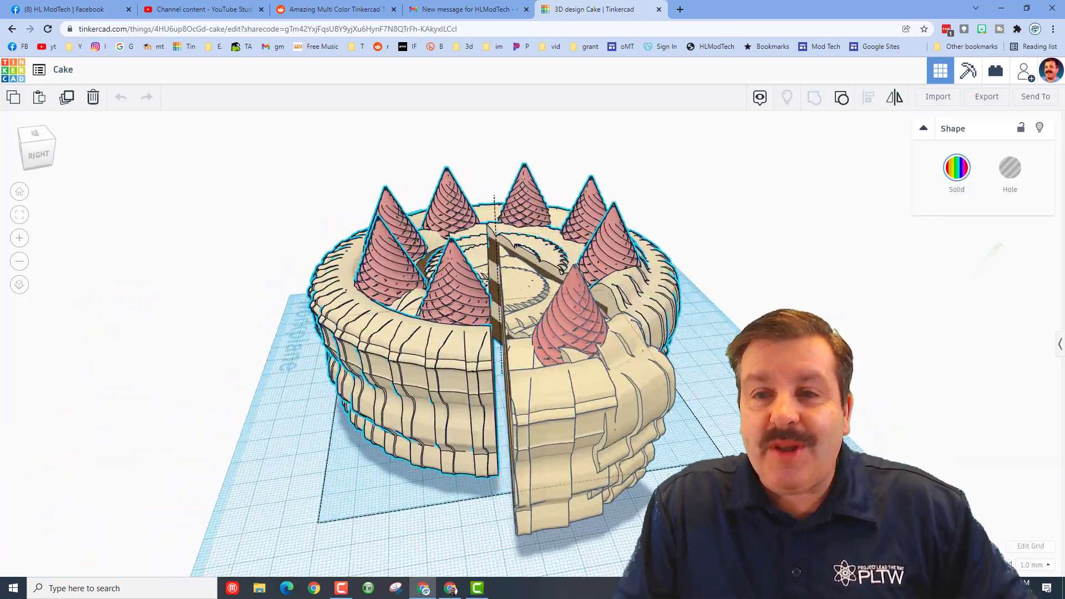
pyautogui.moveTo(560, 471); pyautogui.dragTo(570, 382, button='right')
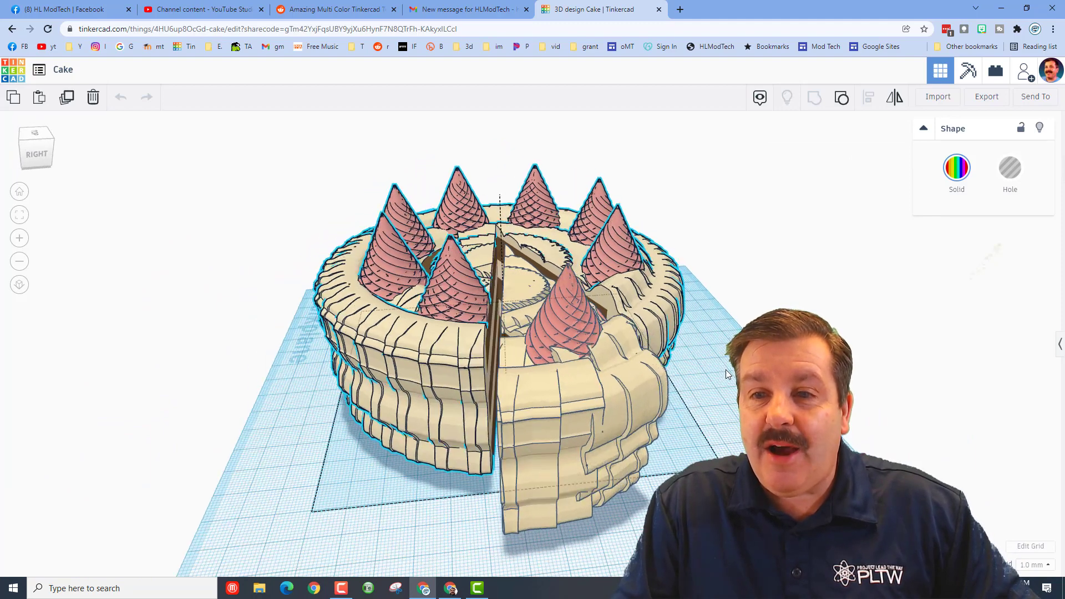
pyautogui.click(571, 383)
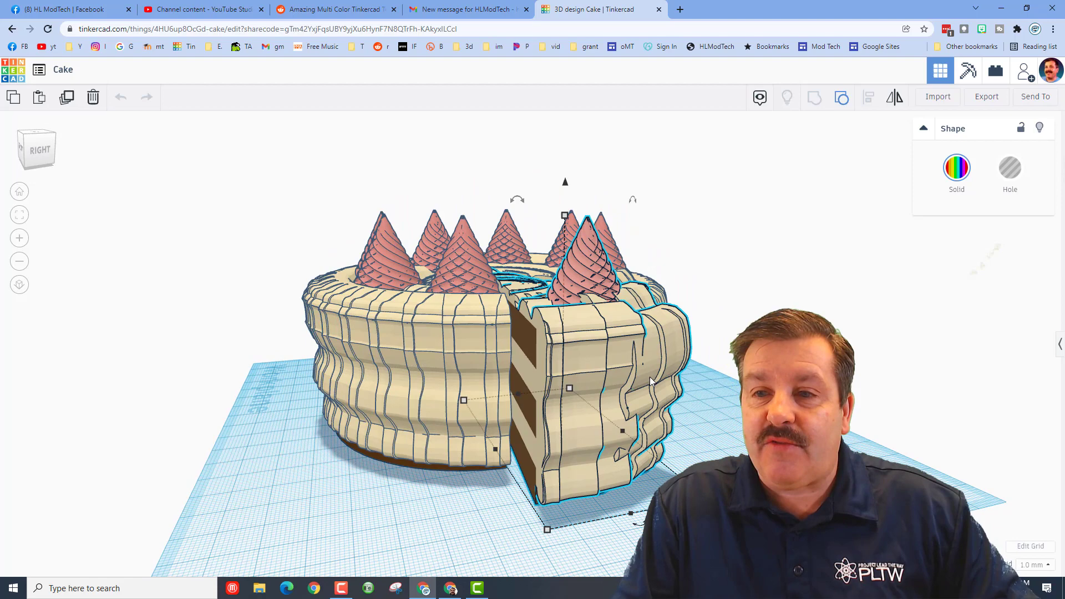
pyautogui.click(842, 99)
# - Duplicate the cake together with the hole cylinder and nudge the copy right
pyautogui.moveTo(720, 379)
pyautogui.mouseDown(button='right')
pyautogui.moveTo(721, 477)
pyautogui.moveTo(721, 382)
pyautogui.mouseUp(button='right')
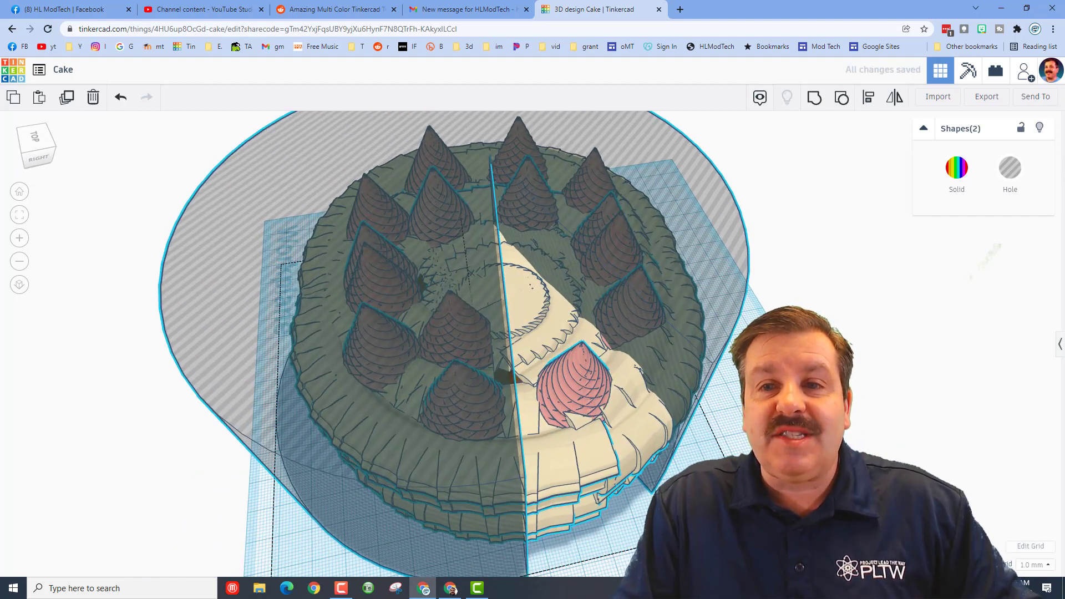
pyautogui.scroll(-2, 730, 417)
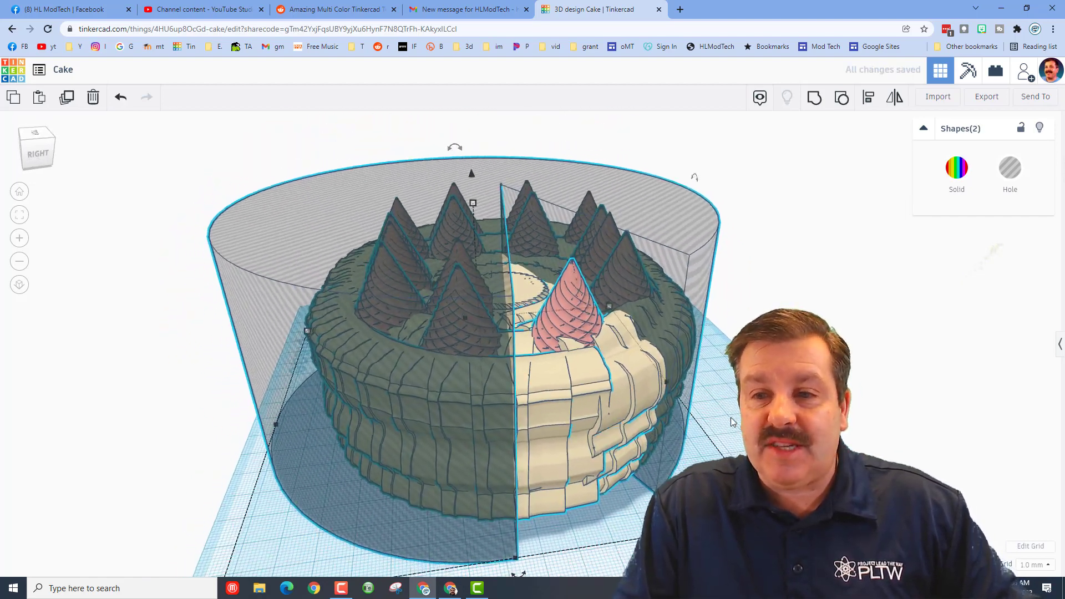
pyautogui.scroll(-2, 634, 434)
pyautogui.scroll(-1, 614, 424)
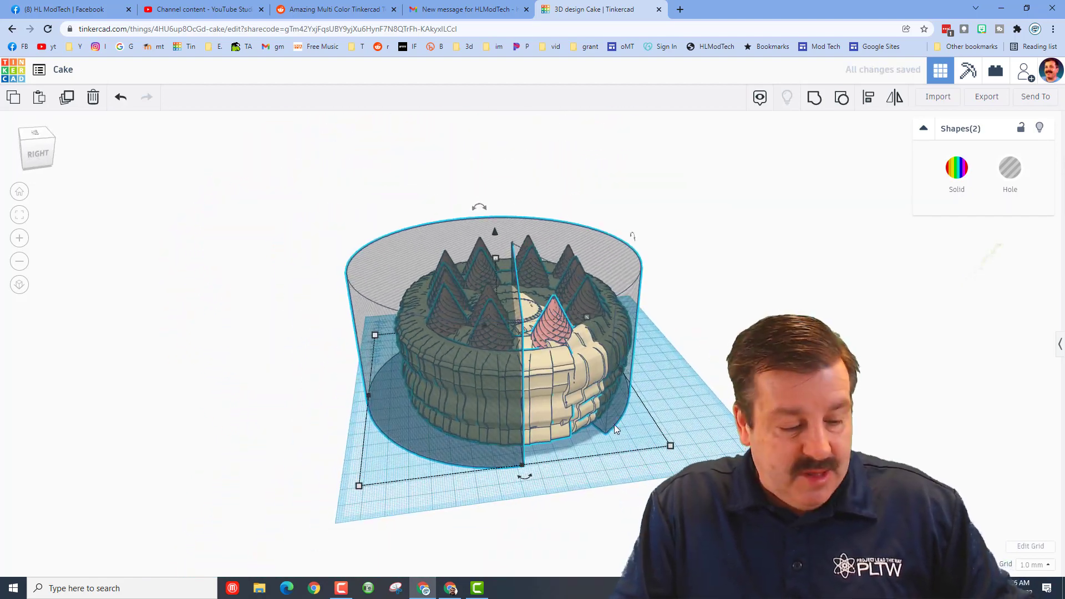
pyautogui.click(564, 382)
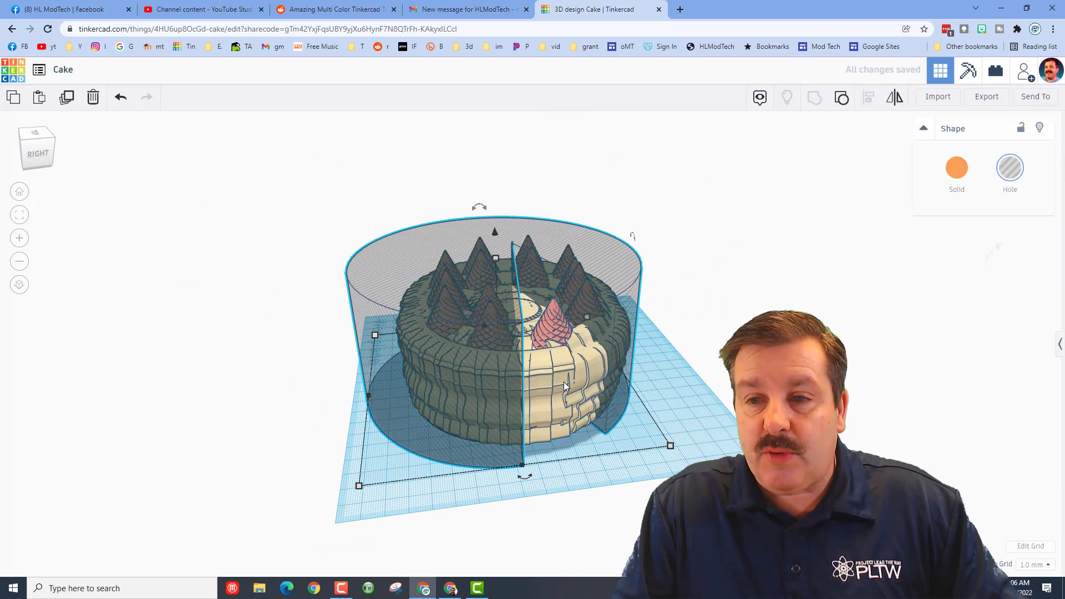
pyautogui.click(668, 408)
pyautogui.click(476, 397)
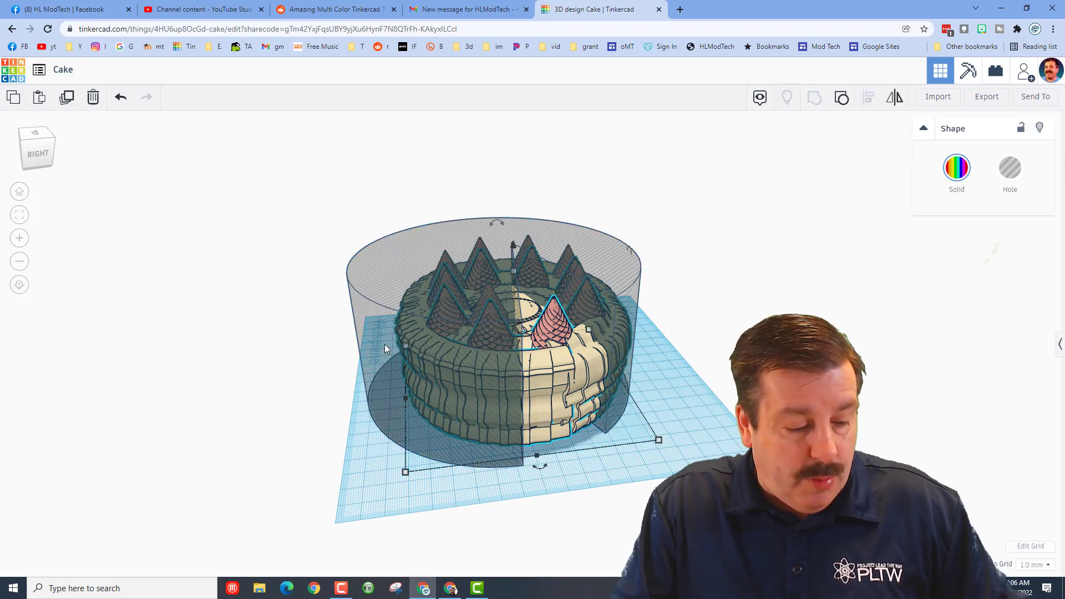
pyautogui.keyDown('shift'); pyautogui.click(379, 295); pyautogui.keyUp('shift')
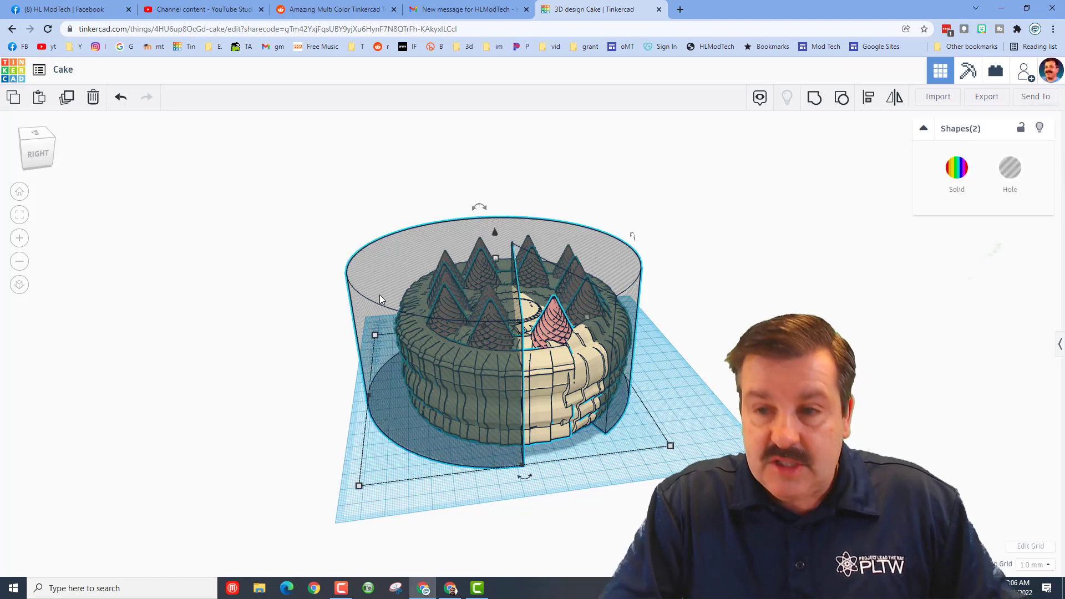
pyautogui.hotkey('ctrl', 'd')
pyautogui.press('Right')
pyautogui.press('Right')
pyautogui.press('Right')
pyautogui.press('Right')
pyautogui.press('Right')
pyautogui.press('Right')
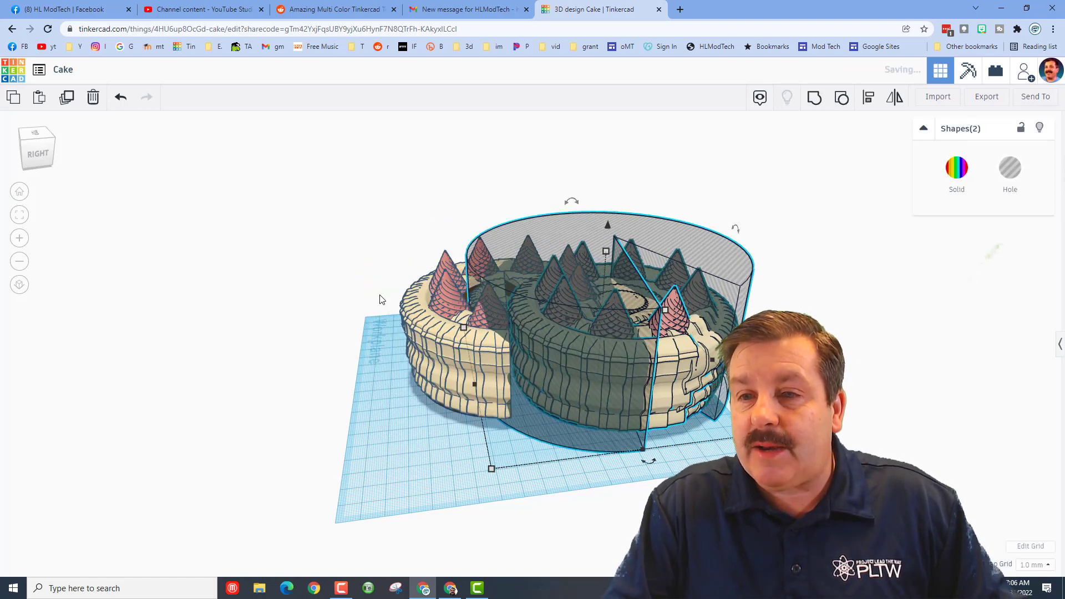
# - Select the copied cake and ungroup it
pyautogui.click(691, 438)
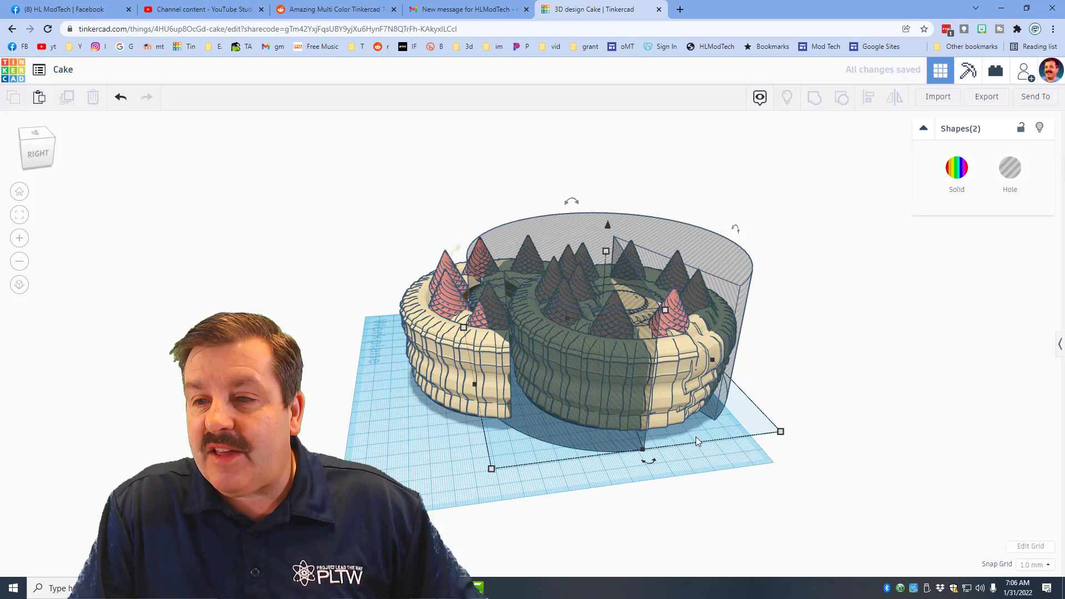
pyautogui.click(740, 299)
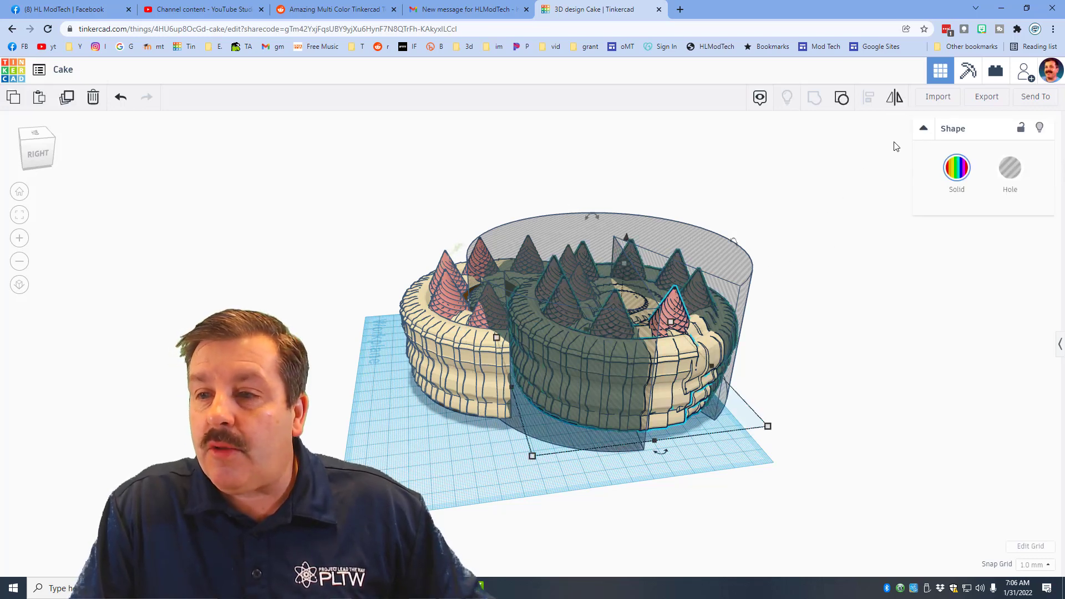
pyautogui.click(834, 105)
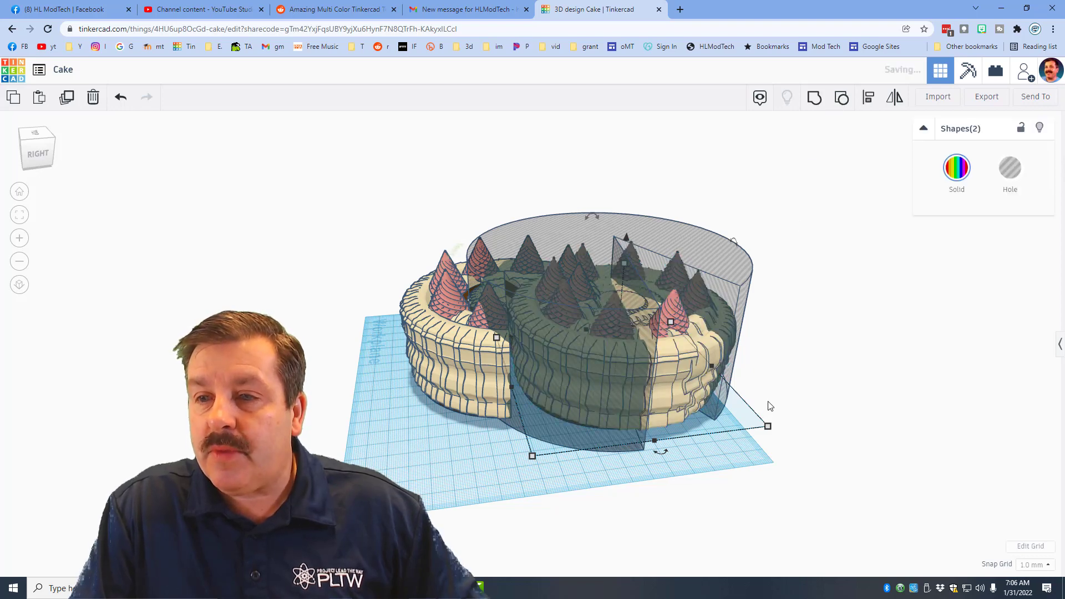
# - Drag the pink frosting cones off the cake to the workplane's right side
pyautogui.click(667, 325)
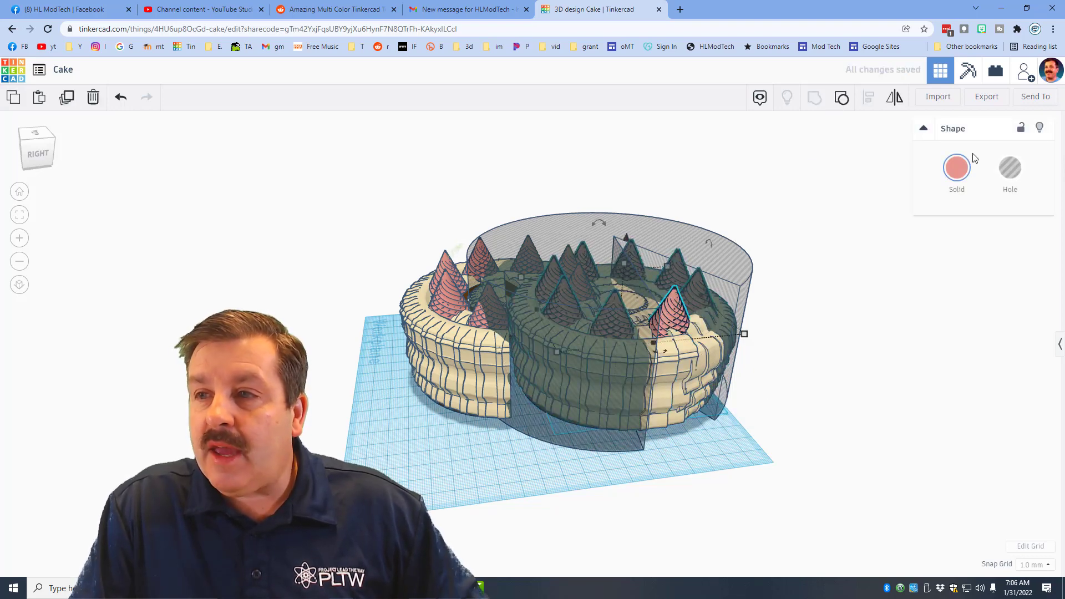
pyautogui.hotkey('ctrl', 'a')
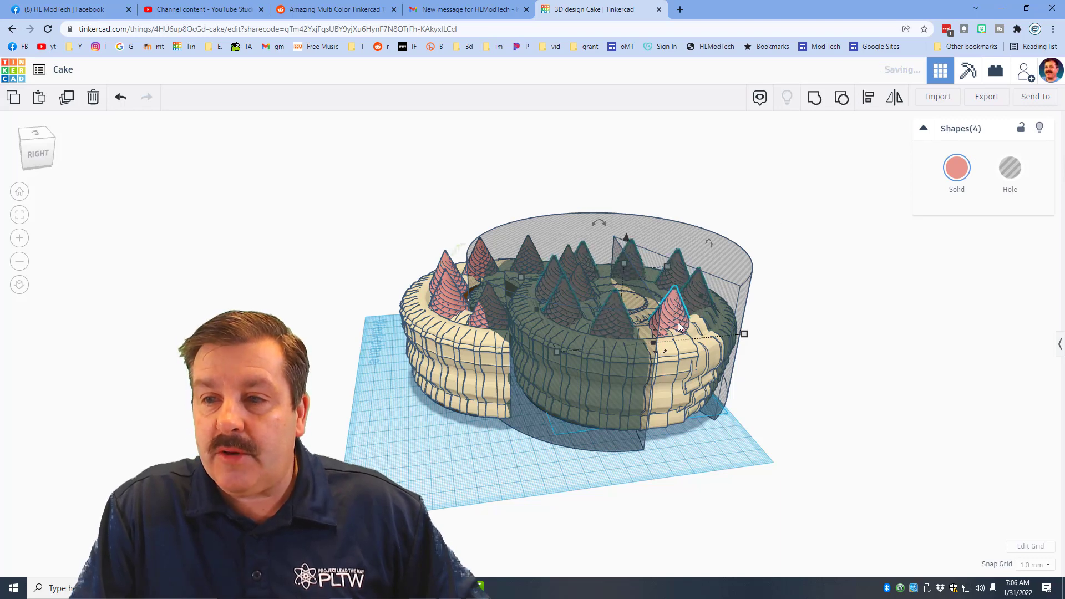
pyautogui.click(679, 326)
pyautogui.moveTo(679, 326); pyautogui.dragTo(662, 337, button='right')
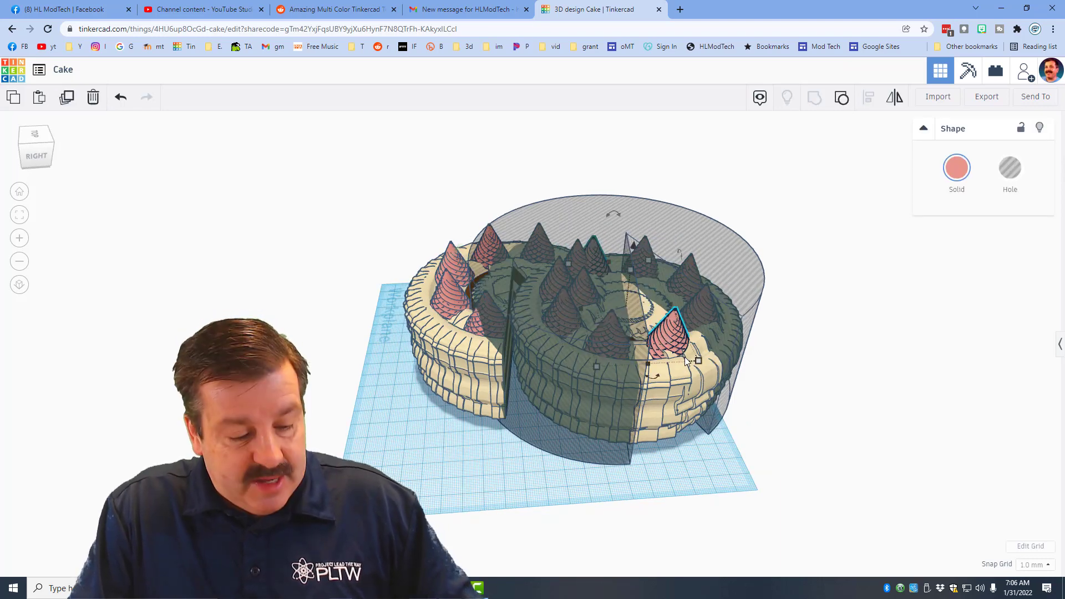
pyautogui.moveTo(675, 340); pyautogui.dragTo(935, 418)
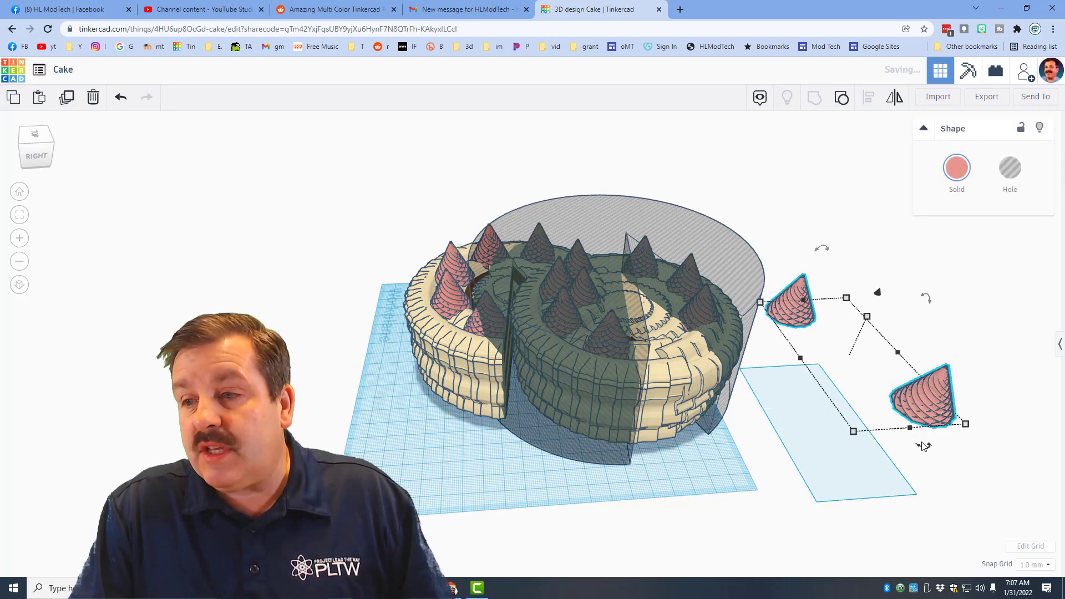
# - Rotate the separated cone group so its cones spread beside the cake, viewed side-on
pyautogui.moveTo(923, 444)
pyautogui.mouseDown()
pyautogui.moveTo(855, 434)
pyautogui.moveTo(790, 385)
pyautogui.moveTo(807, 377)
pyautogui.mouseUp()
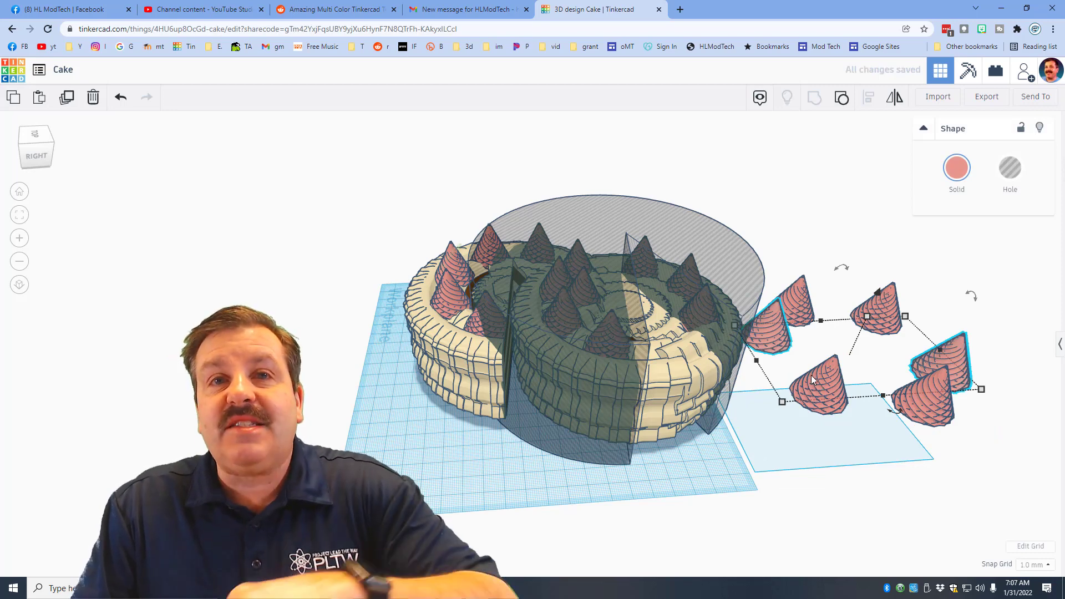
pyautogui.moveTo(890, 512)
pyautogui.mouseDown(button='right')
pyautogui.moveTo(713, 516)
pyautogui.moveTo(750, 492)
pyautogui.mouseUp(button='right')
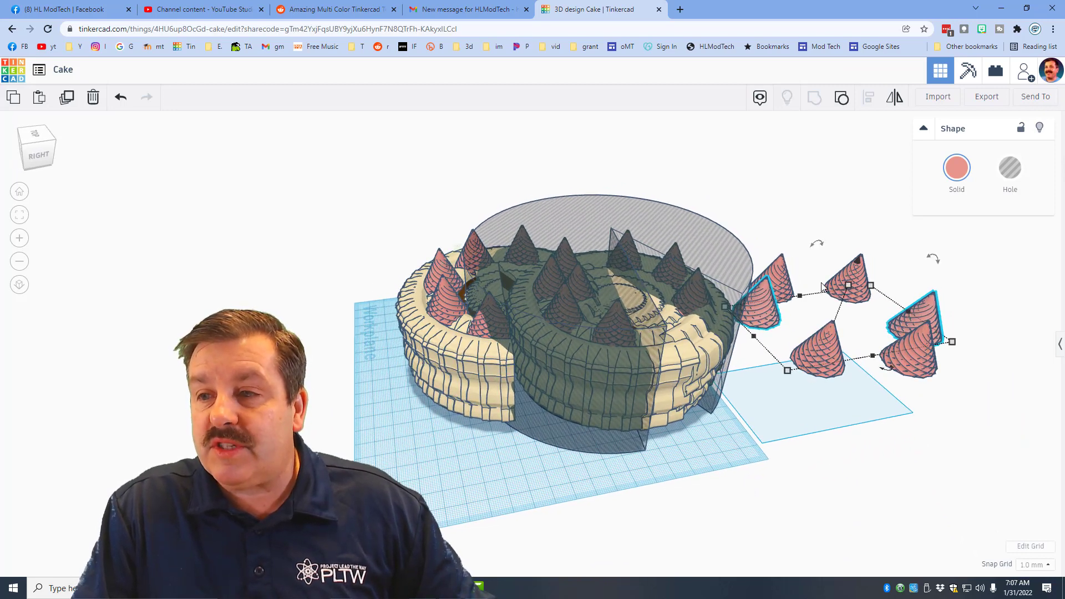
pyautogui.moveTo(721, 421); pyautogui.dragTo(677, 392, button='right')
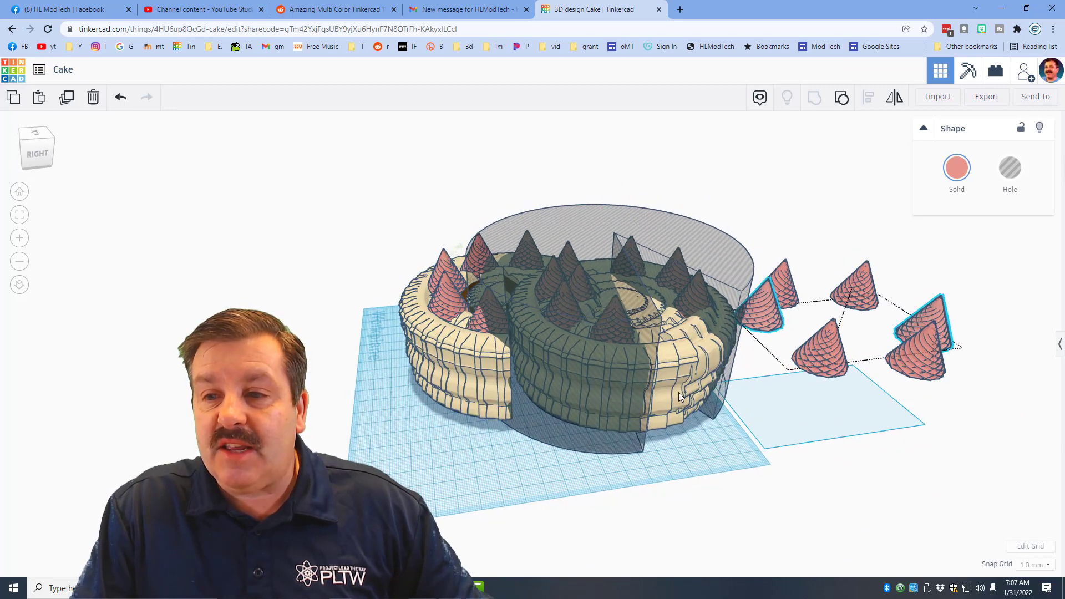
pyautogui.click(678, 391)
pyautogui.moveTo(801, 428)
pyautogui.mouseDown(button='right')
pyautogui.moveTo(859, 440)
pyautogui.moveTo(745, 373)
pyautogui.mouseUp(button='right')
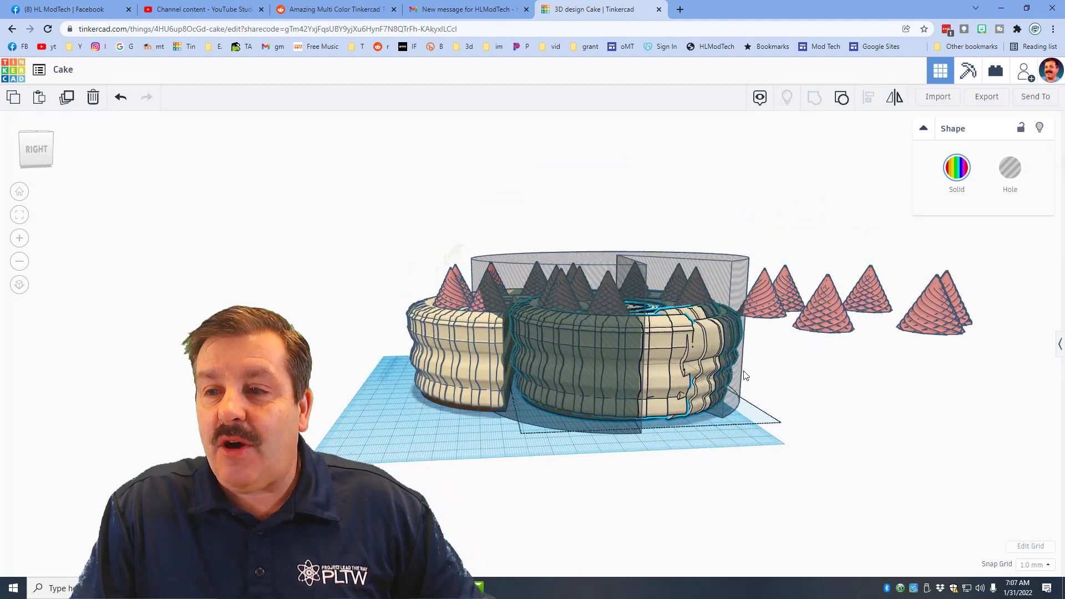
# - Ungroup the separated cones, then ungroup one cone further into its parts
pyautogui.click(817, 350)
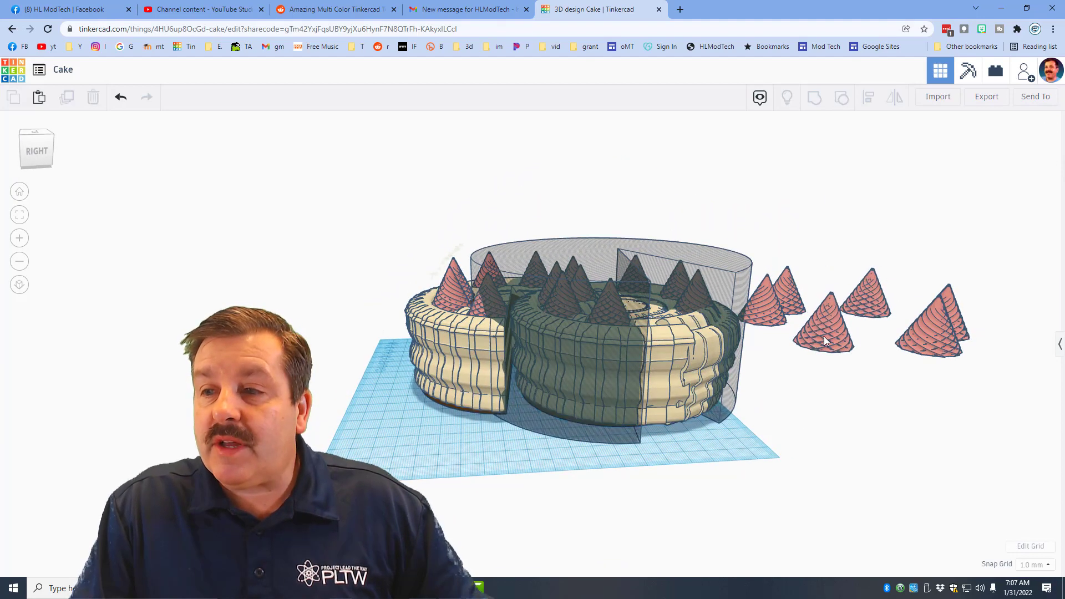
pyautogui.click(825, 338)
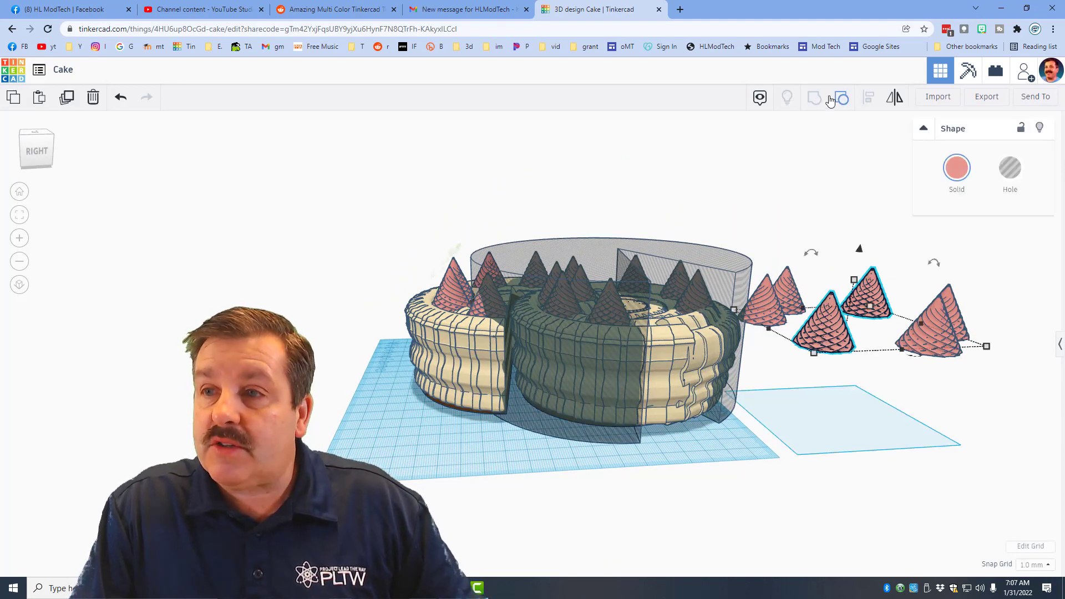
pyautogui.click(830, 100)
pyautogui.click(834, 313)
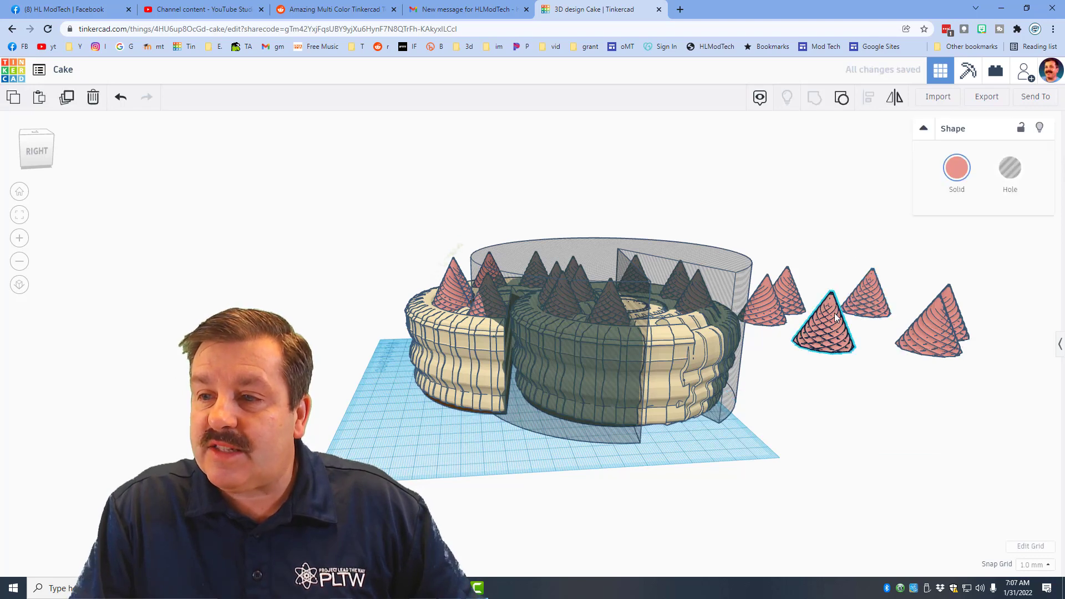
pyautogui.moveTo(916, 146); pyautogui.dragTo(847, 116, button='right')
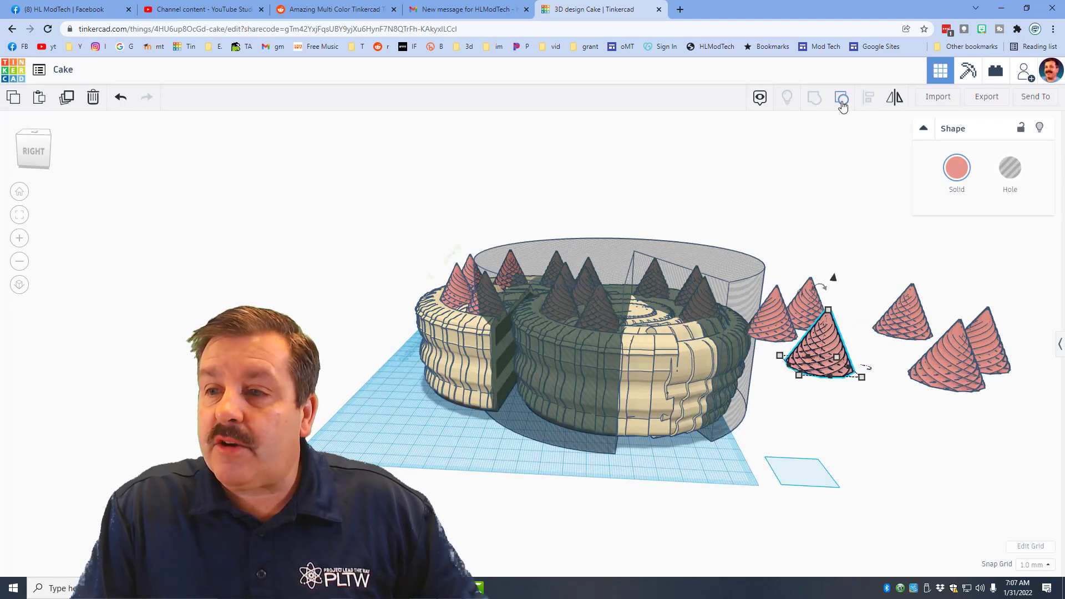
pyautogui.click(843, 105)
# - Select the brown Drill cone to show its Shape settings and orbit around it
pyautogui.click(803, 427)
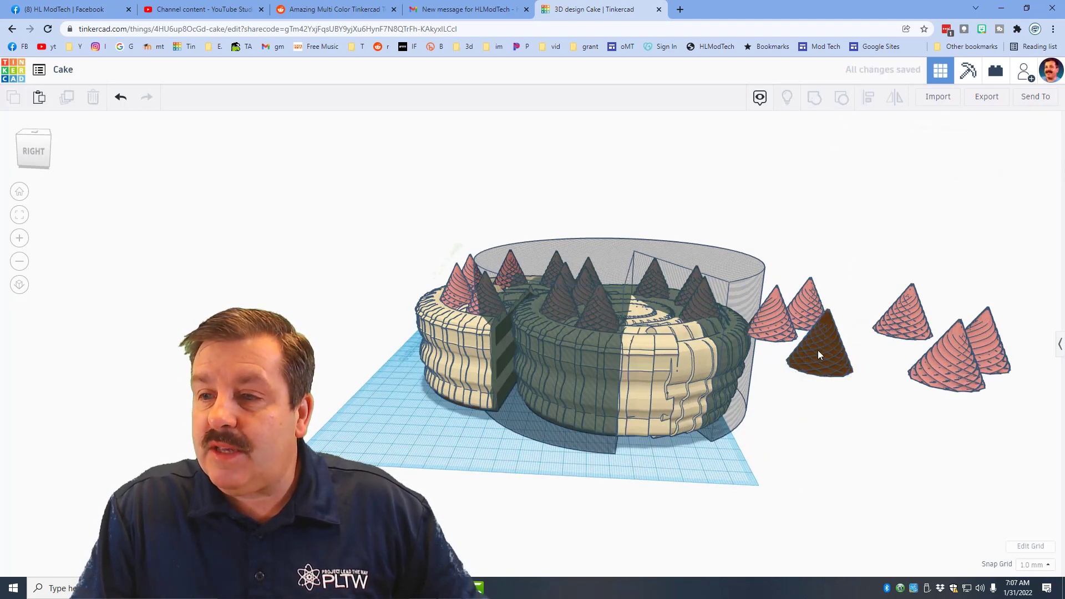
pyautogui.click(812, 384)
pyautogui.moveTo(871, 420); pyautogui.dragTo(864, 339, button='right')
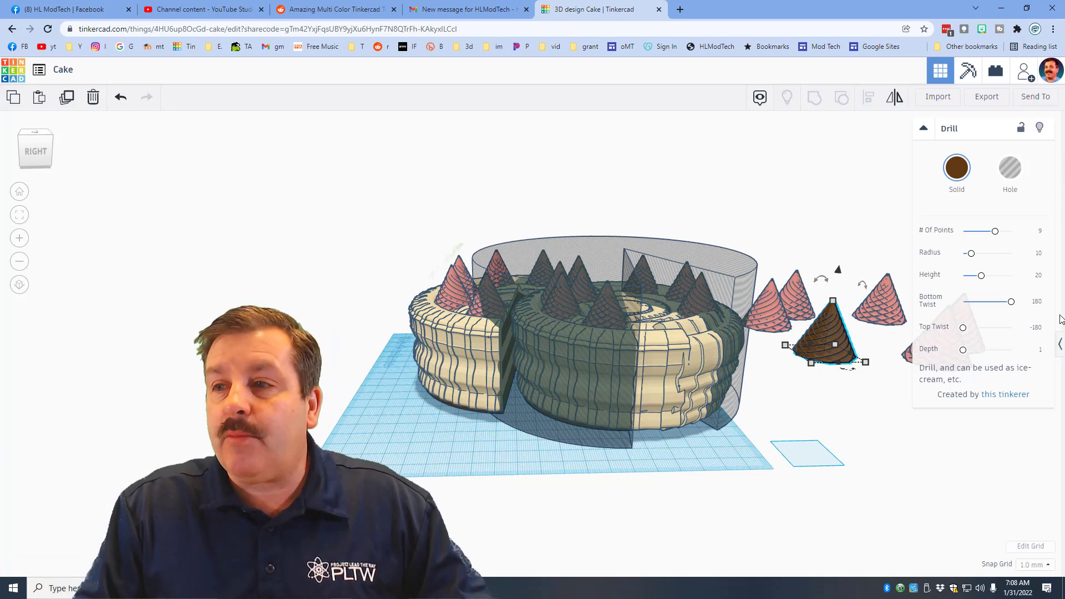
pyautogui.moveTo(836, 422)
pyautogui.mouseDown(button='right')
pyautogui.moveTo(893, 451)
pyautogui.moveTo(810, 418)
pyautogui.moveTo(829, 440)
pyautogui.moveTo(849, 422)
pyautogui.moveTo(824, 368)
pyautogui.moveTo(834, 360)
pyautogui.mouseUp(button='right')
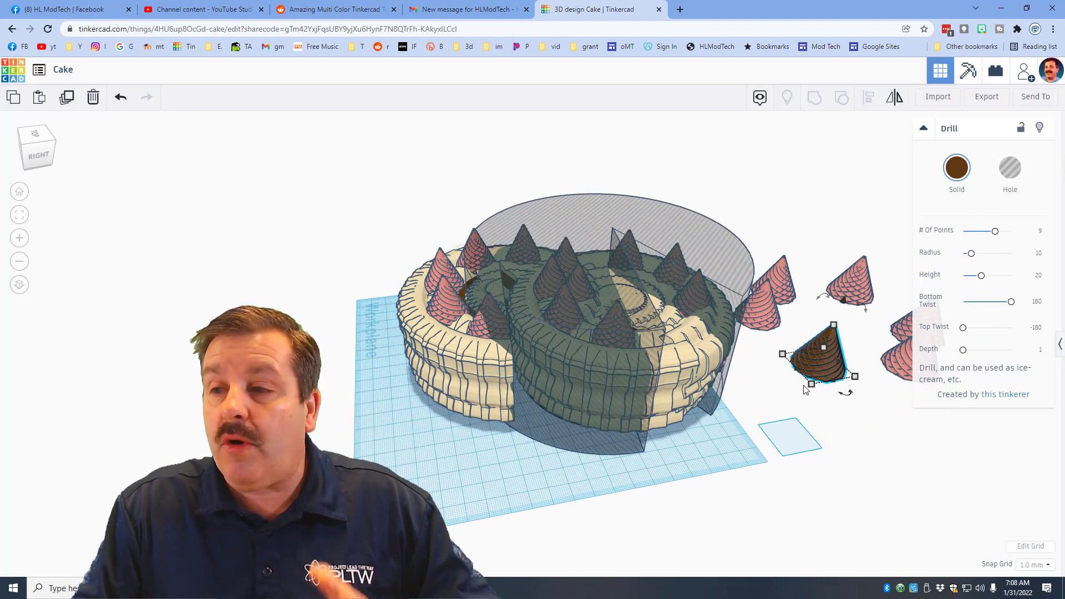
# - Undo four times to reverse the dissection and restore the grouped cake
pyautogui.click(124, 99)
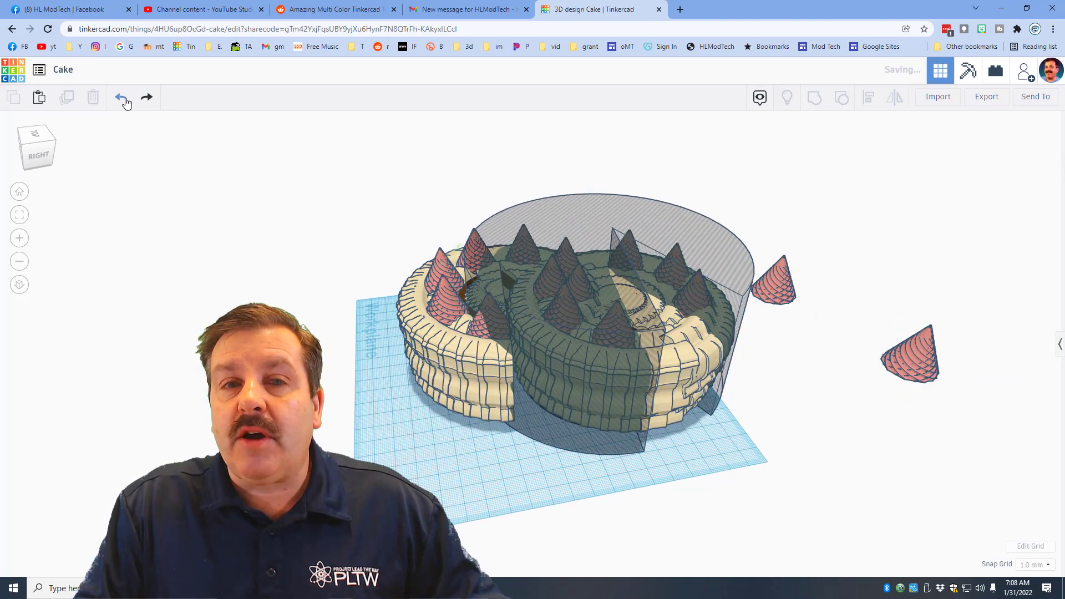
pyautogui.click(125, 98)
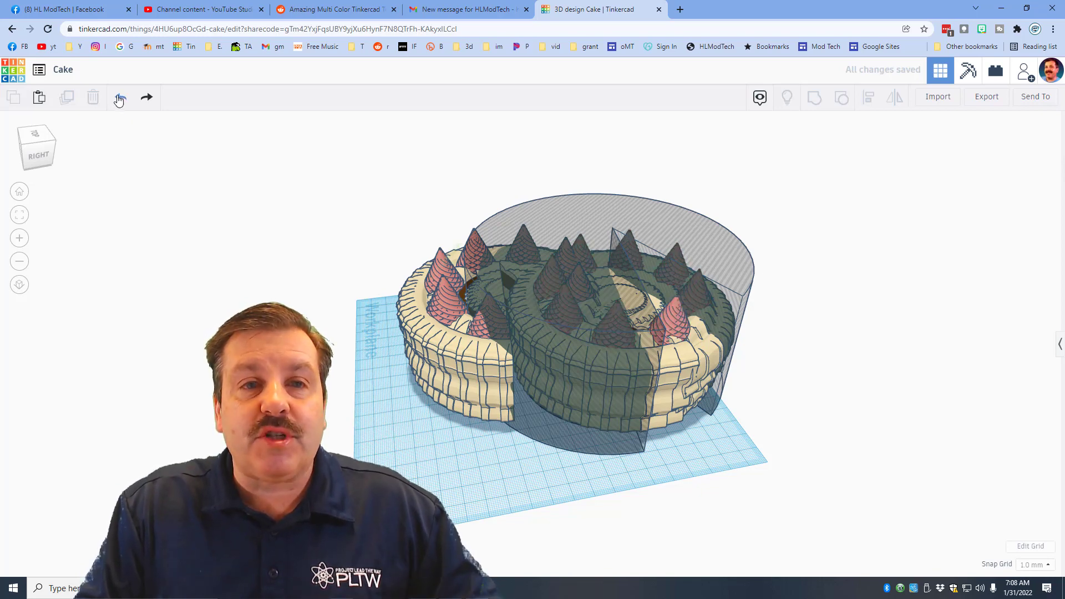
pyautogui.click(120, 99)
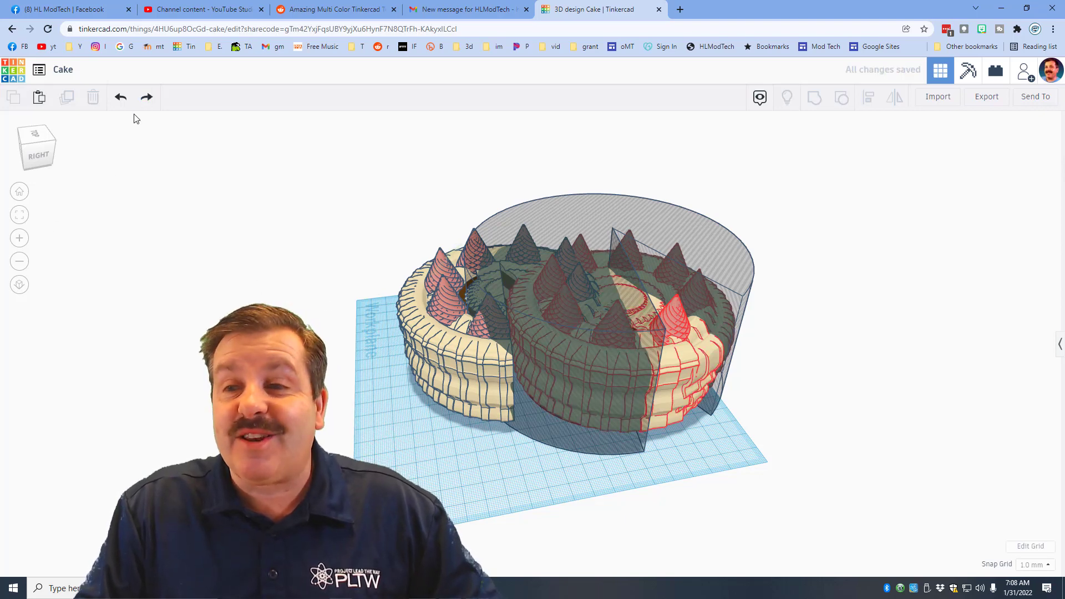
pyautogui.click(123, 100)
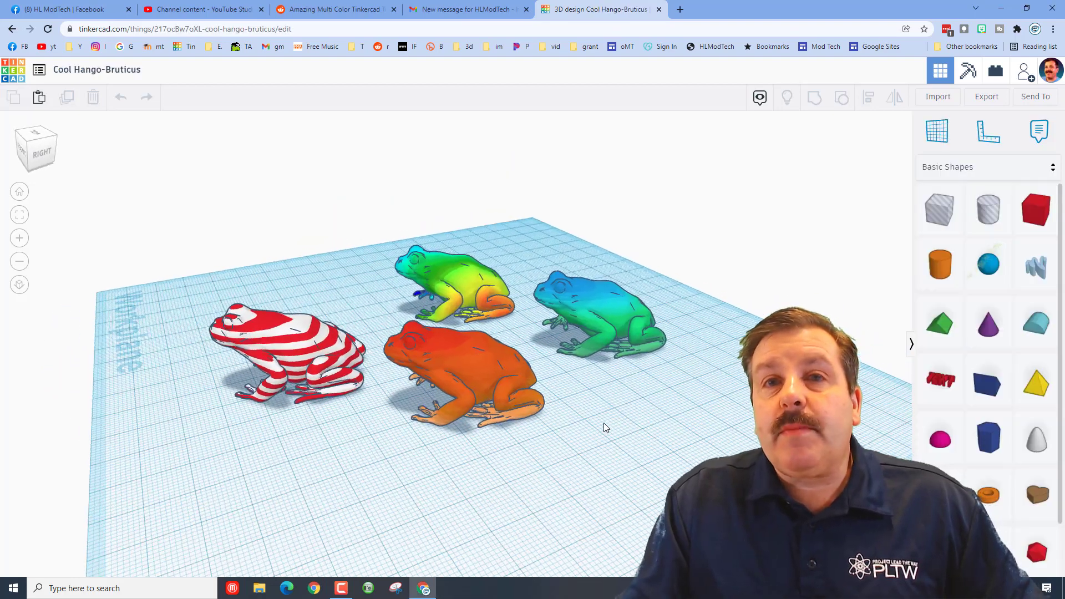
# - Copy the Cool Hango-Bruticus design's share link and close the sharing window
pyautogui.moveTo(666, 438); pyautogui.dragTo(693, 452, button='right')
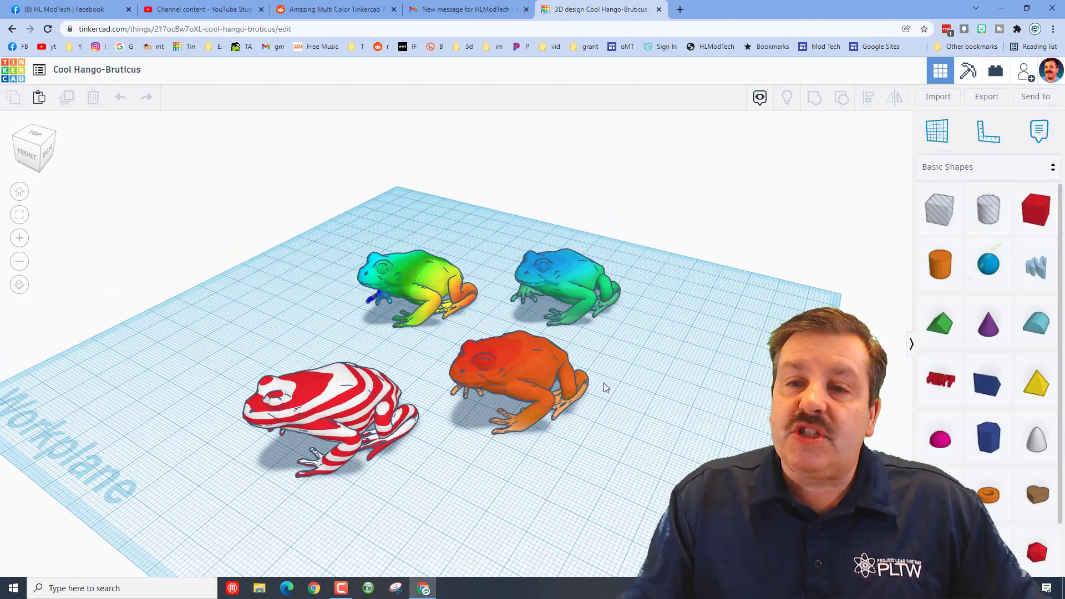
pyautogui.click(1024, 74)
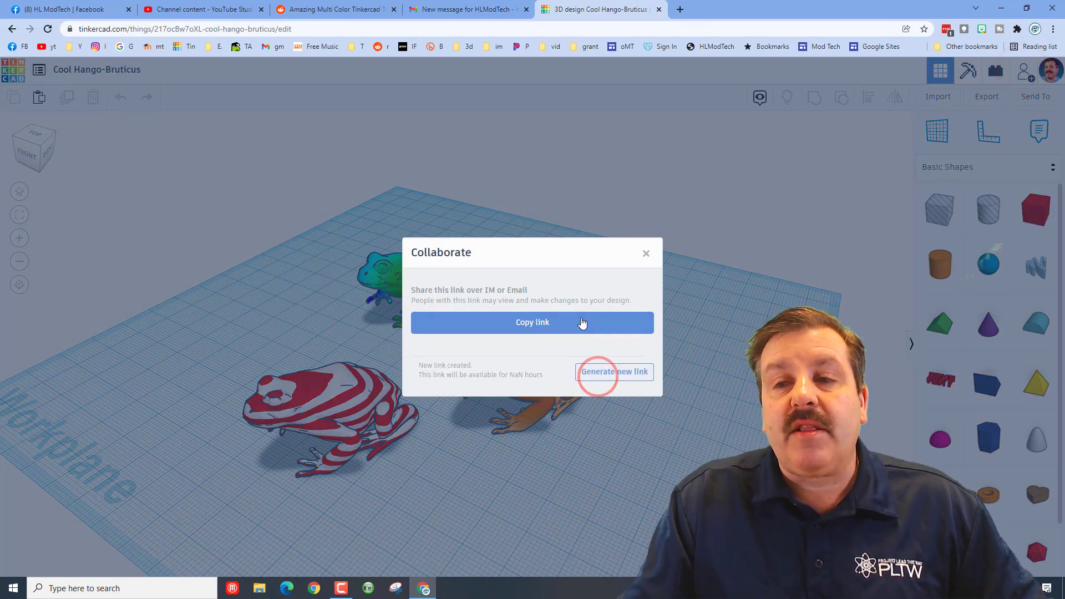
pyautogui.click(581, 323)
pyautogui.click(645, 253)
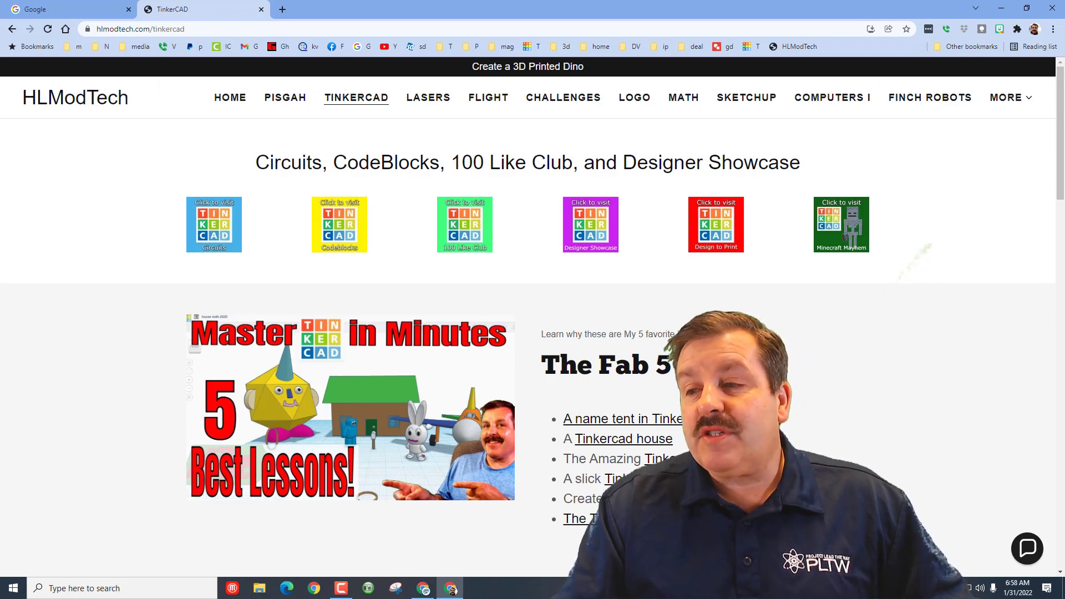
# - Open the Contact Us chat panel on the HLModTech Tinkercad page
pyautogui.click(1022, 548)
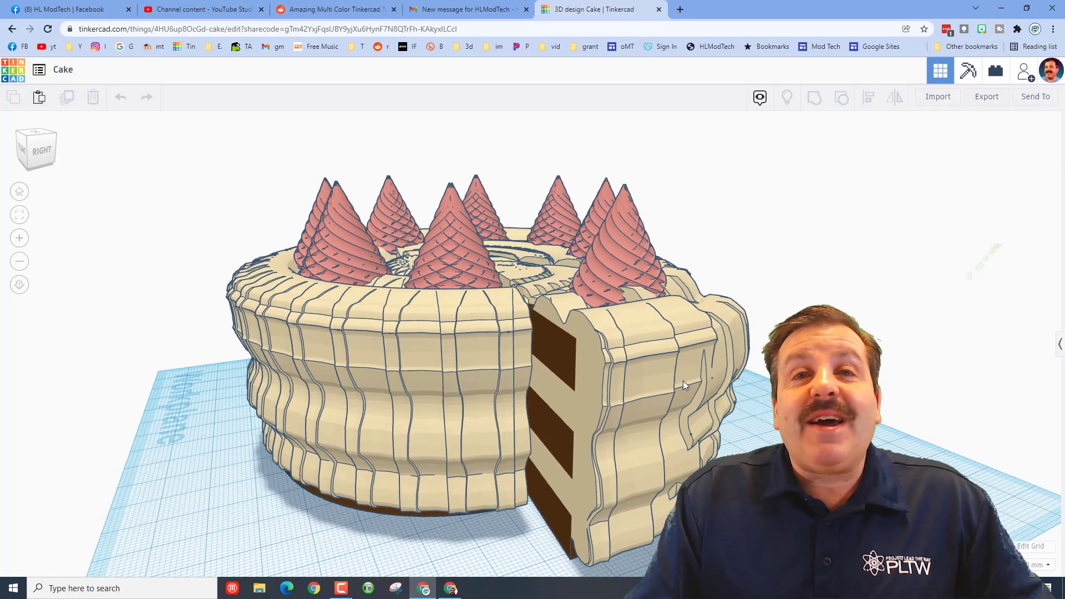
pyautogui.moveTo(683, 381)
pyautogui.mouseDown(button='right')
pyautogui.moveTo(727, 387)
pyautogui.moveTo(804, 455)
pyautogui.moveTo(509, 377)
pyautogui.moveTo(425, 389)
pyautogui.moveTo(288, 379)
pyautogui.mouseUp(button='right')
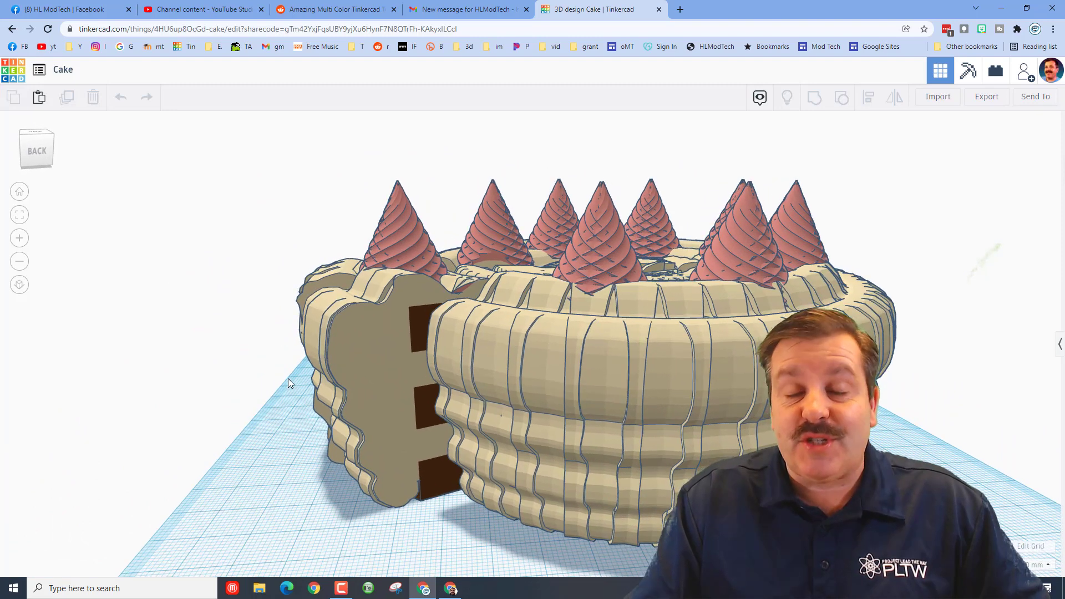